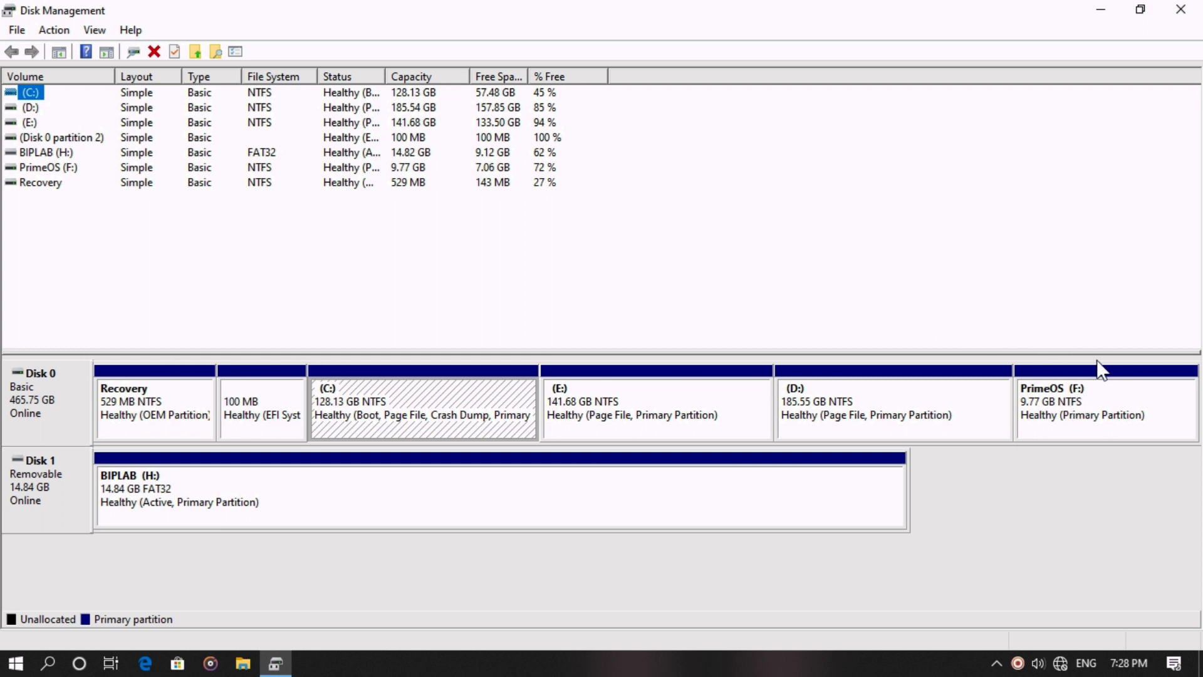
# Step: Delete the PrimeOS (F:) volume from Disk 0, forcing the deletion even though the partition is in use
pyautogui.click(1099, 419)
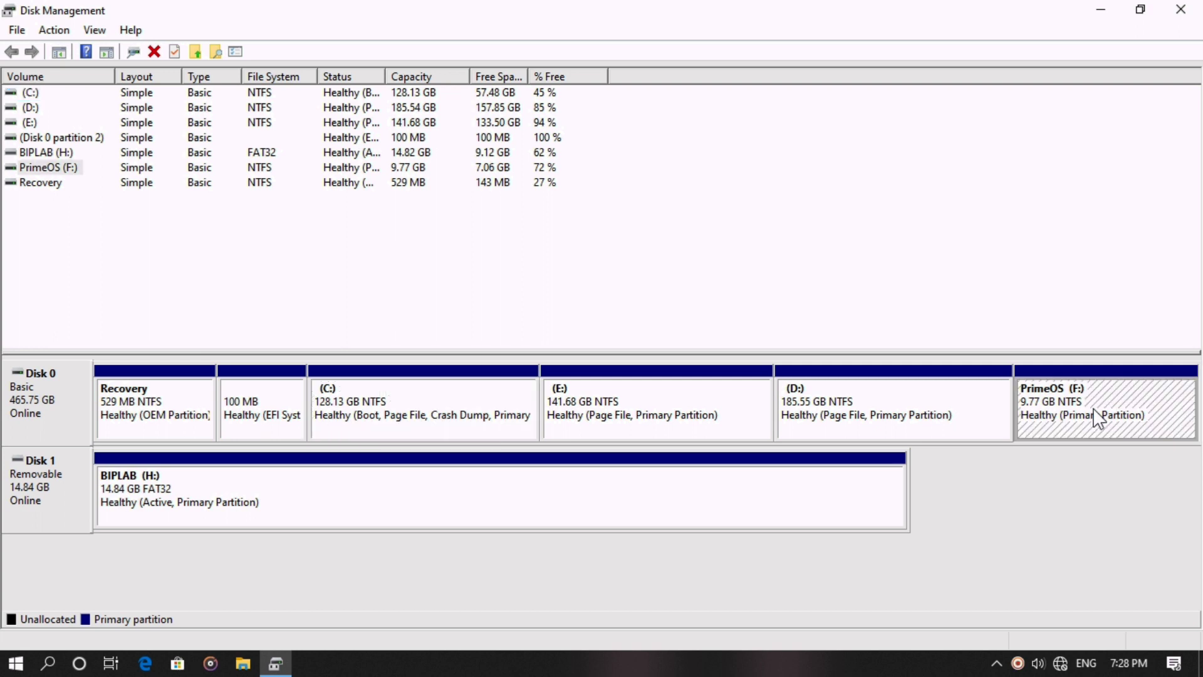
pyautogui.rightClick(1098, 419)
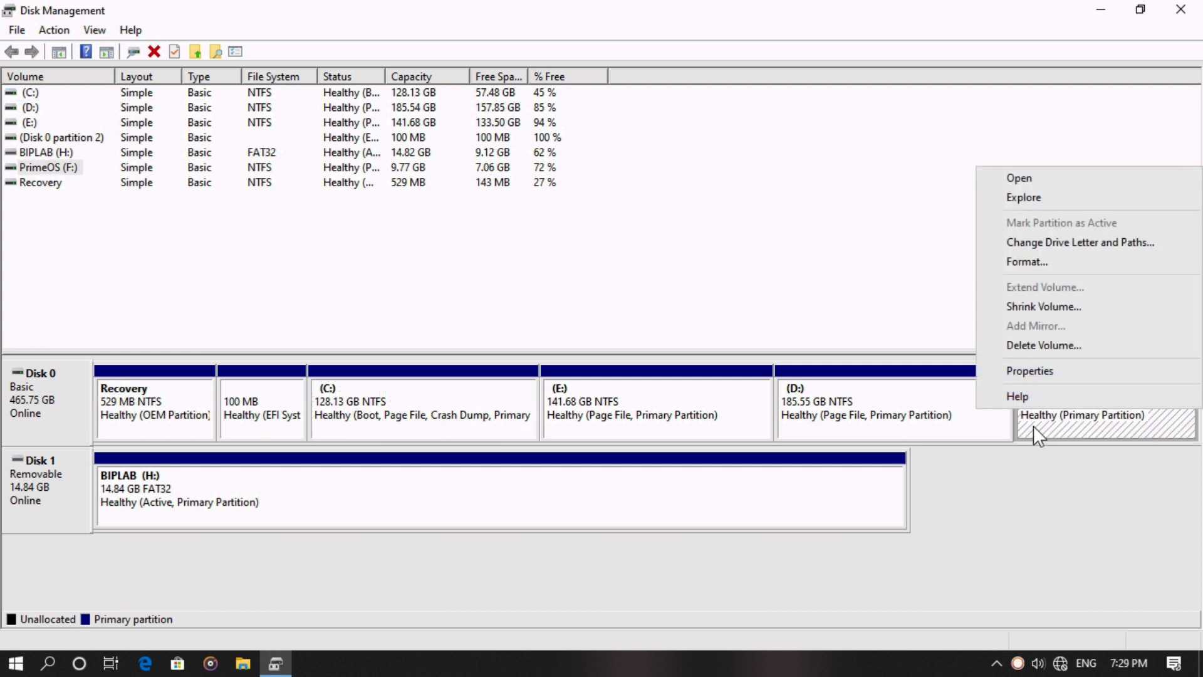
pyautogui.click(1014, 346)
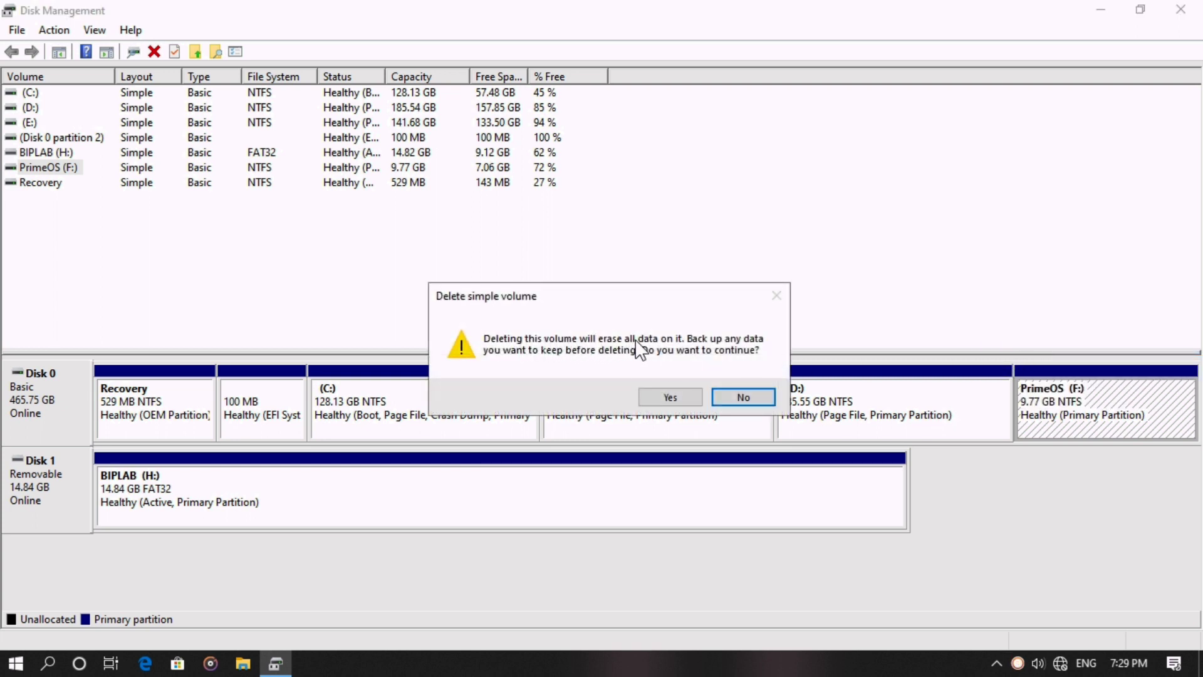
pyautogui.click(669, 397)
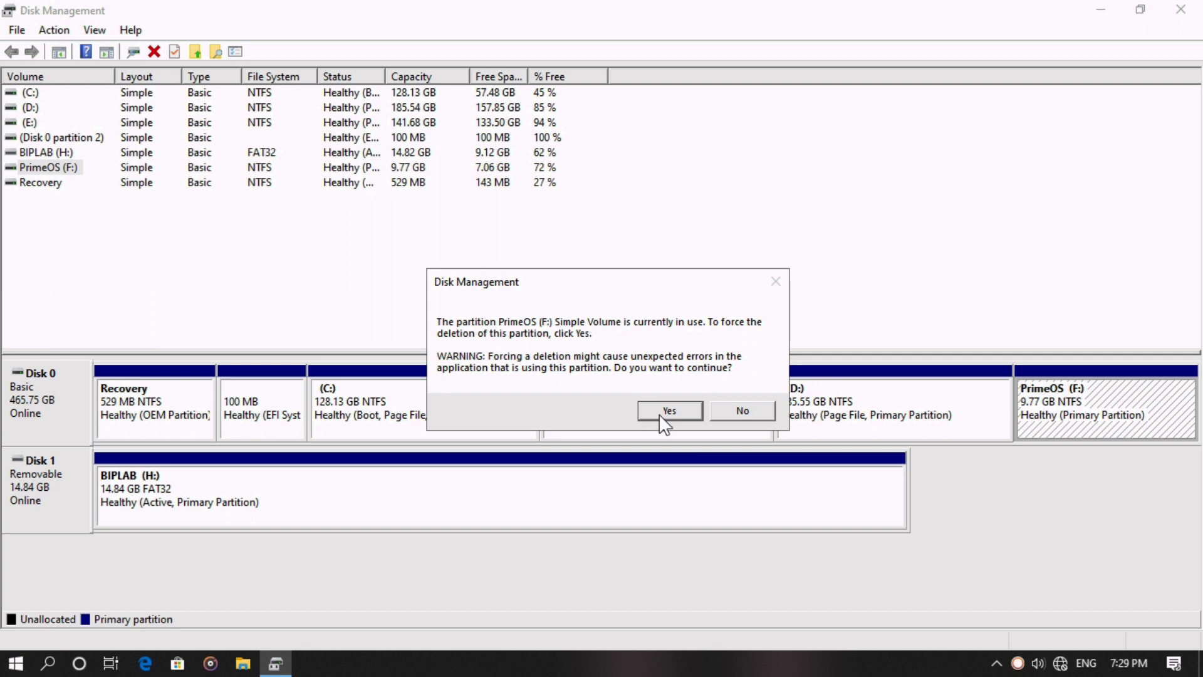
pyautogui.click(653, 413)
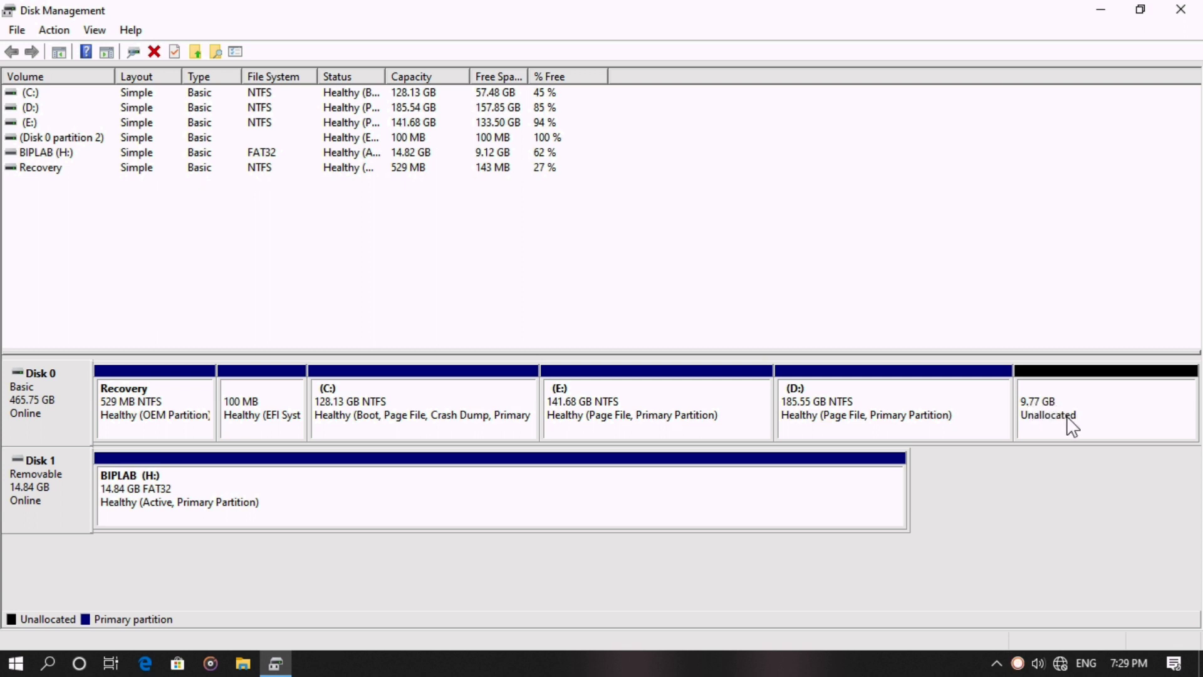
# Step: Extend the D: volume with the 10000 MB of unallocated space on Disk 0 and close Disk Management
pyautogui.rightClick(675, 406)
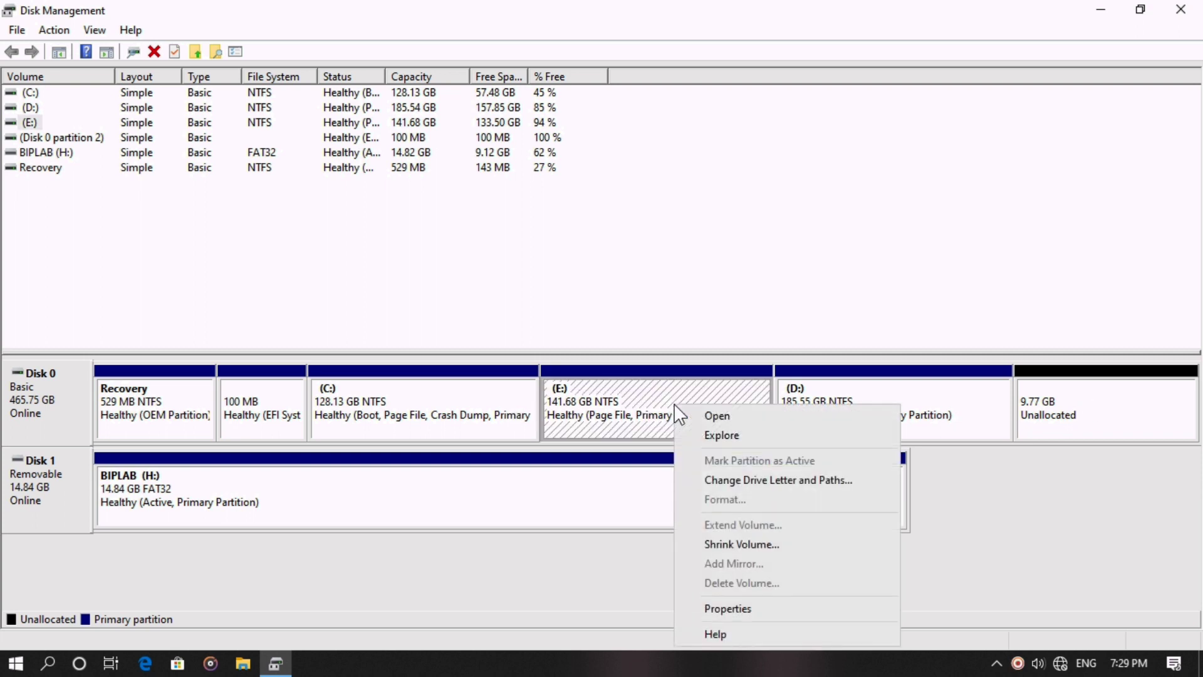
pyautogui.click(609, 537)
pyautogui.rightClick(871, 419)
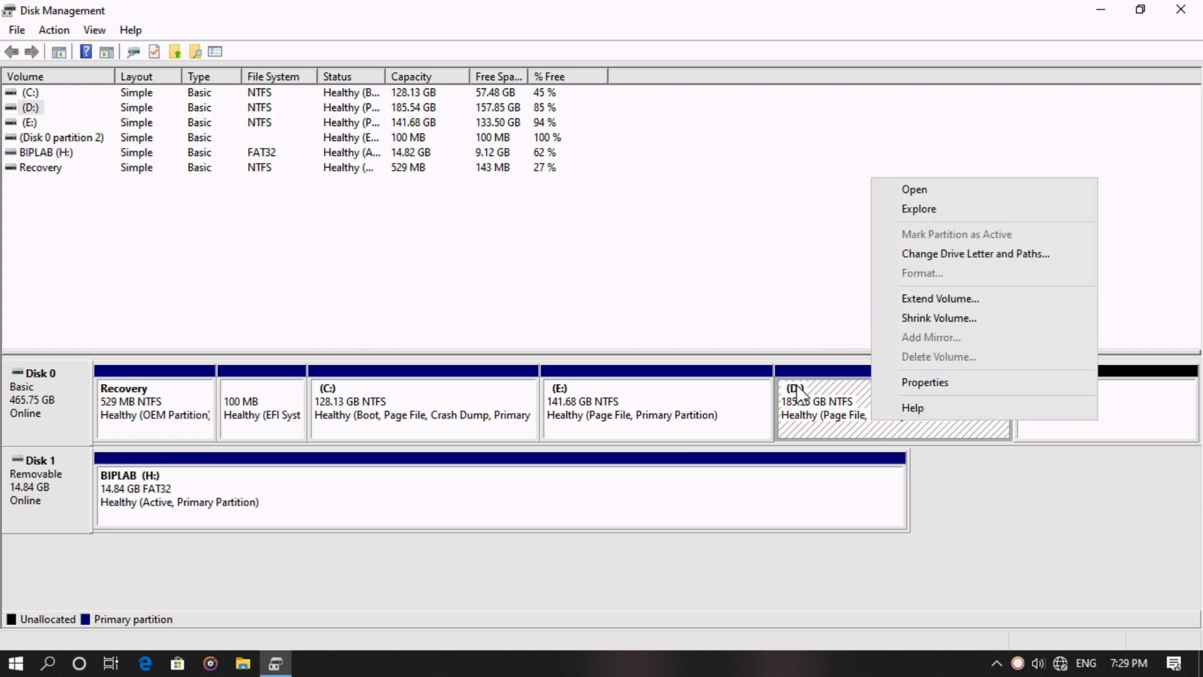
pyautogui.click(899, 301)
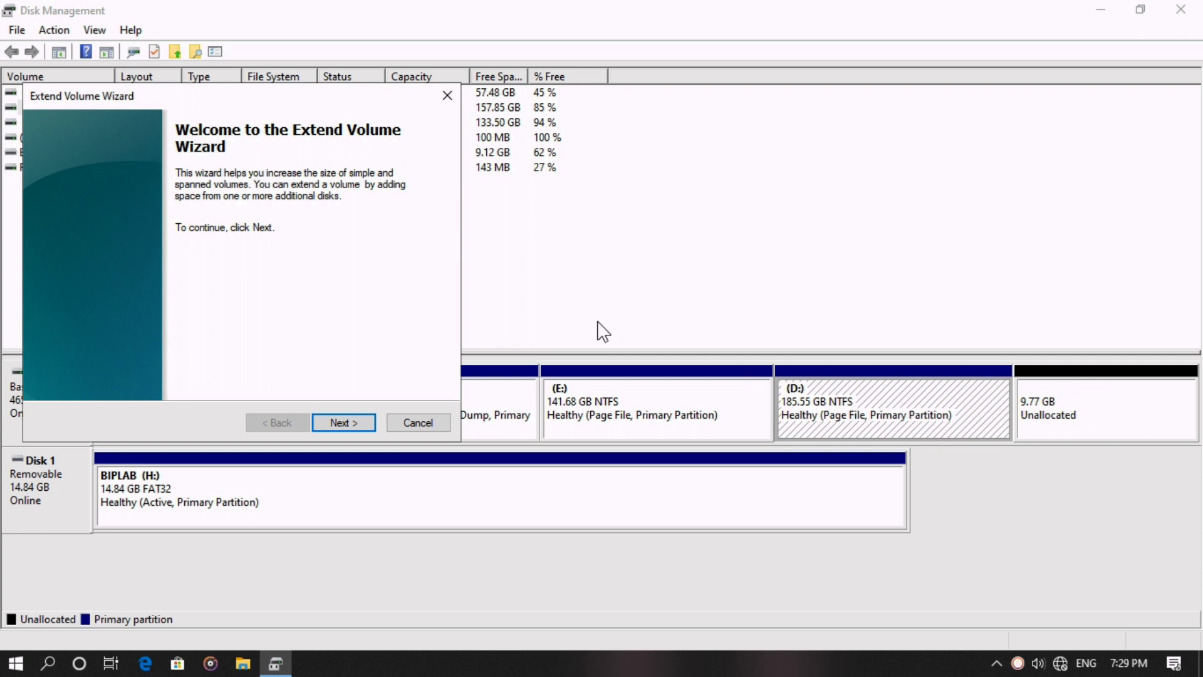
pyautogui.click(346, 423)
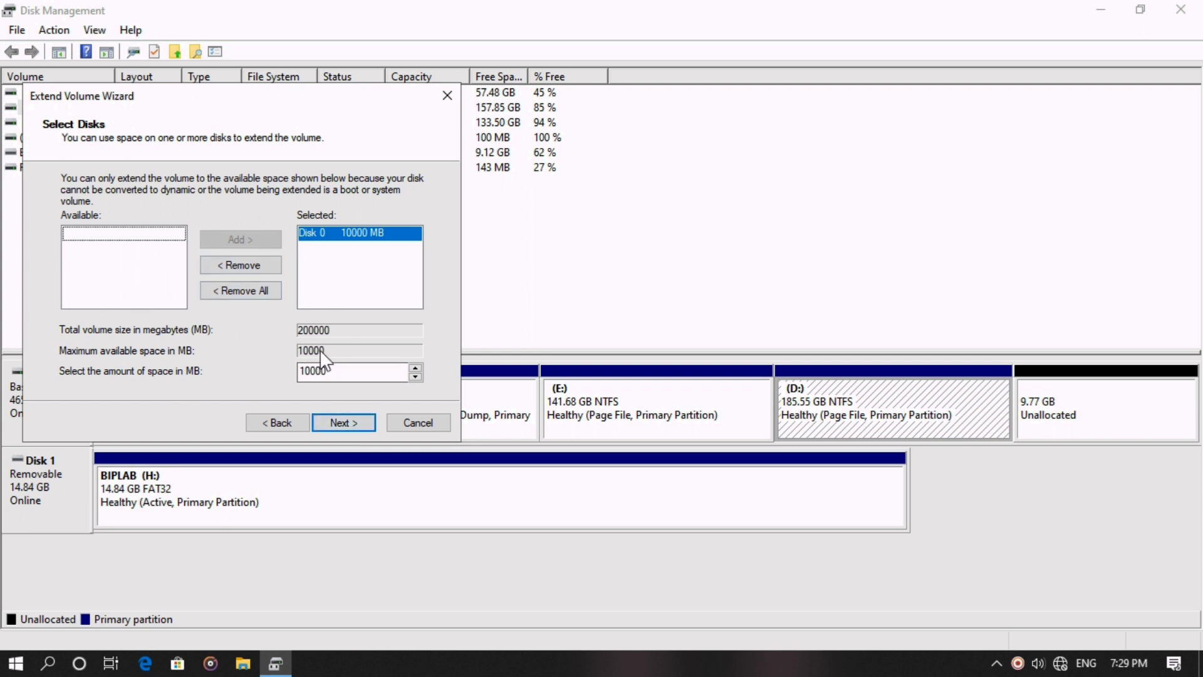
pyautogui.click(355, 420)
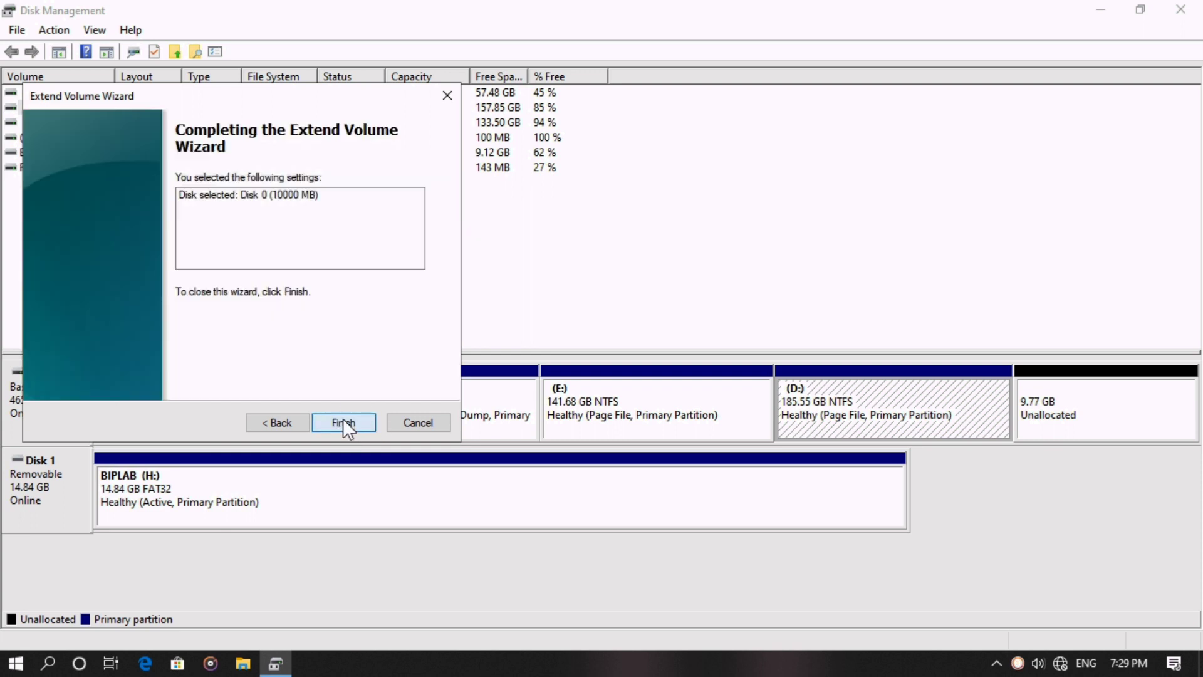
pyautogui.click(344, 423)
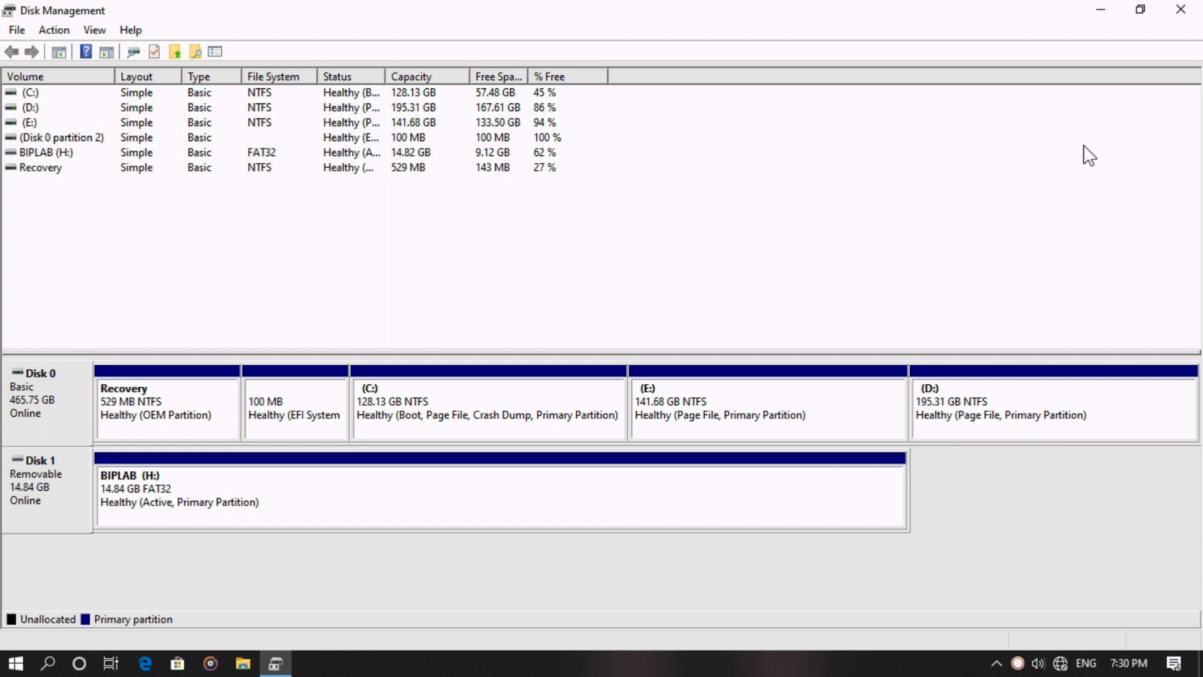
pyautogui.click(1180, 10)
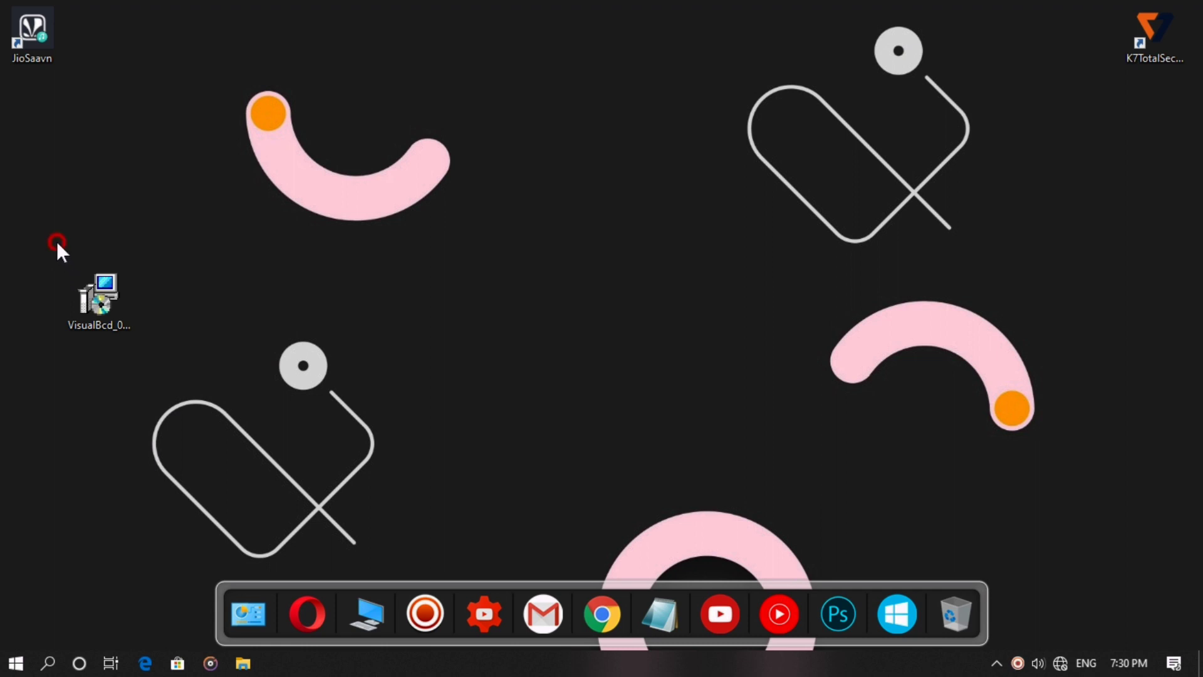
pyautogui.moveTo(85, 271); pyautogui.dragTo(248, 286)
pyautogui.click(118, 307)
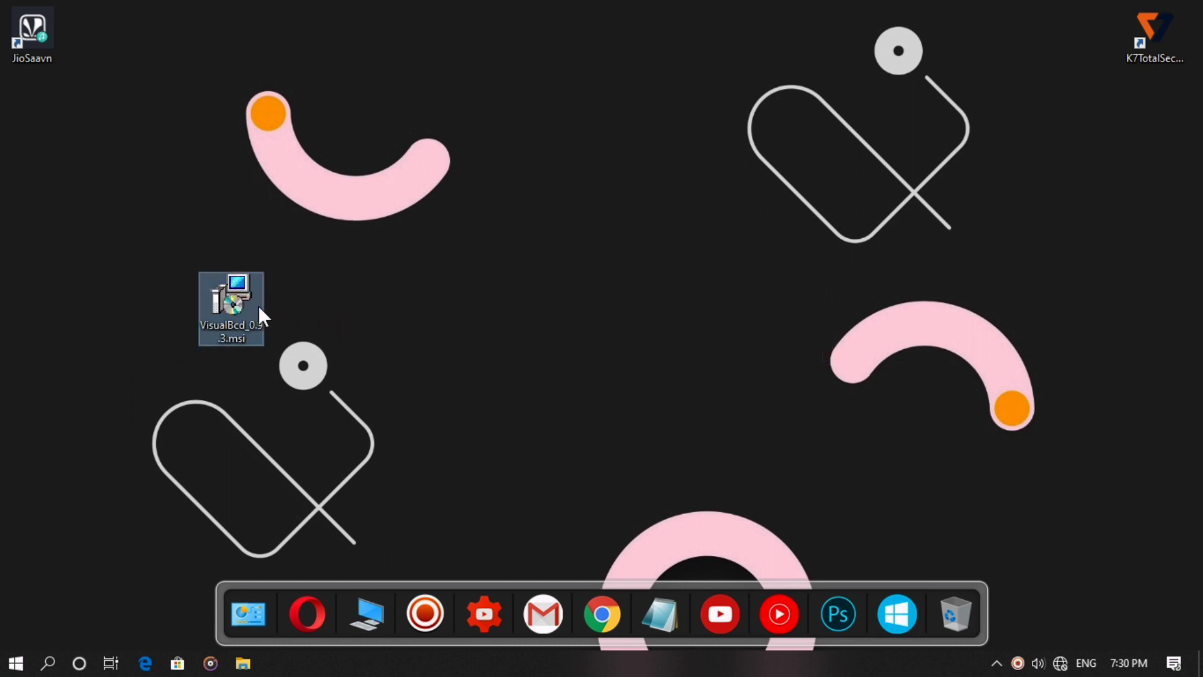
pyautogui.moveTo(250, 303); pyautogui.dragTo(144, 280)
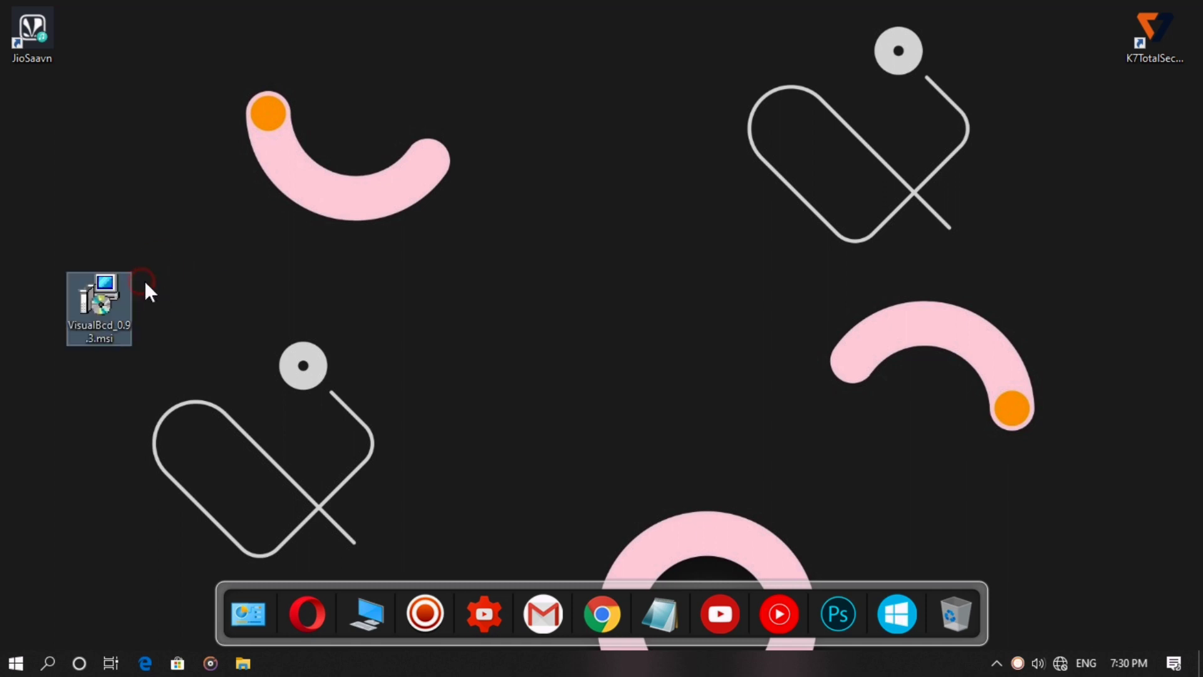
# Step: Install Visual BCD from VisualBcd_0.9.3.msi on the desktop, keeping the default folder C:\Program Files (x86)\Visual BCD\
pyautogui.rightClick(101, 300)
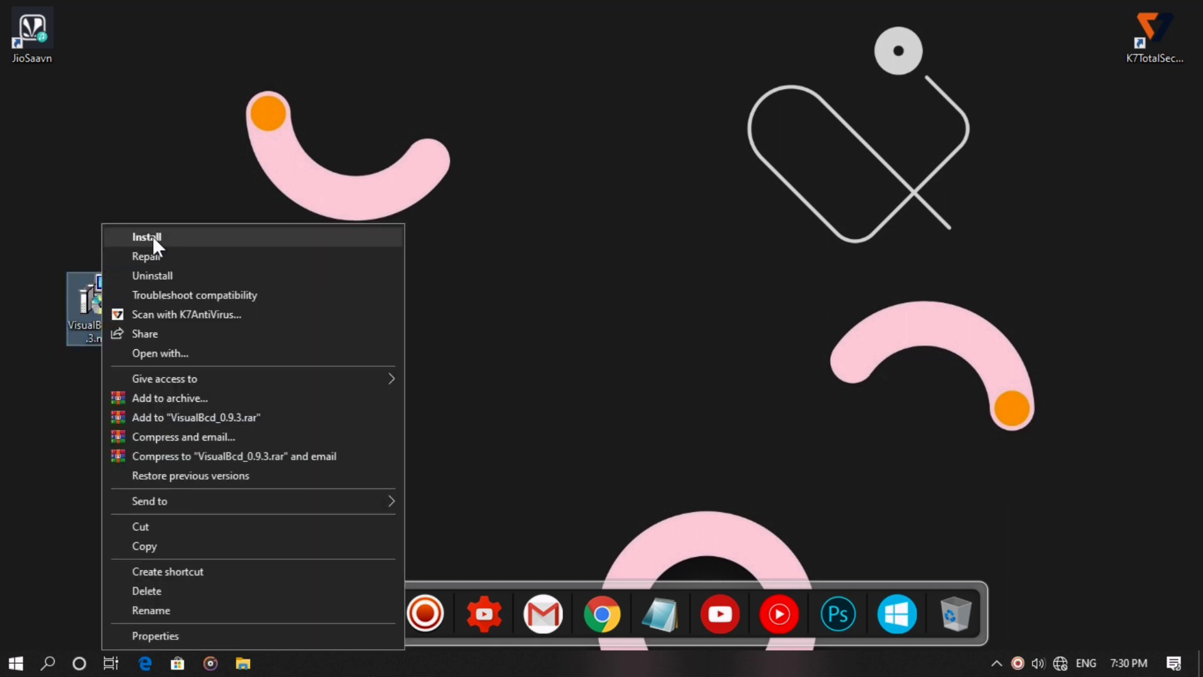
pyautogui.click(184, 239)
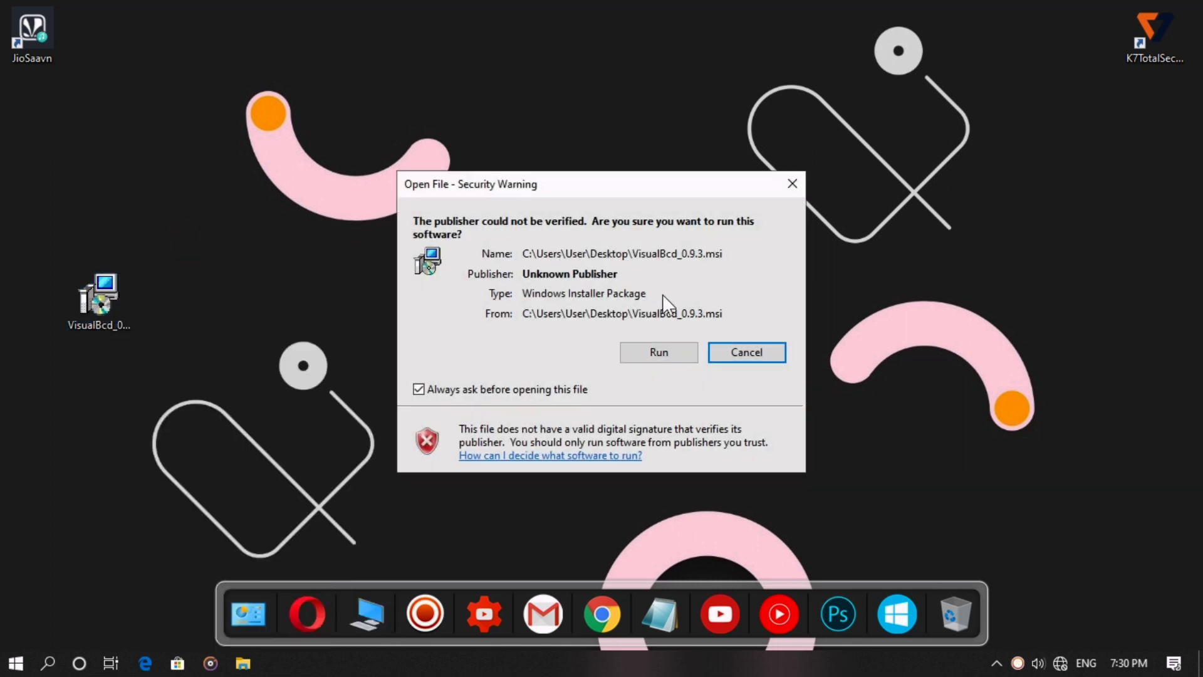
pyautogui.click(637, 344)
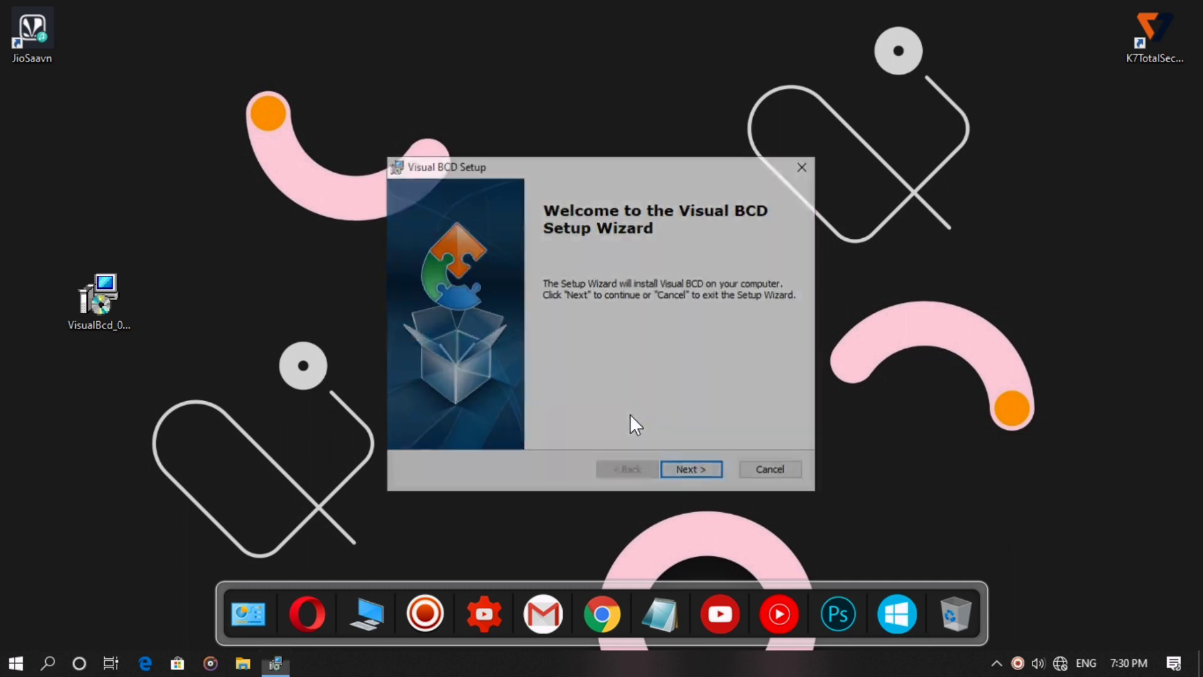
pyautogui.click(700, 470)
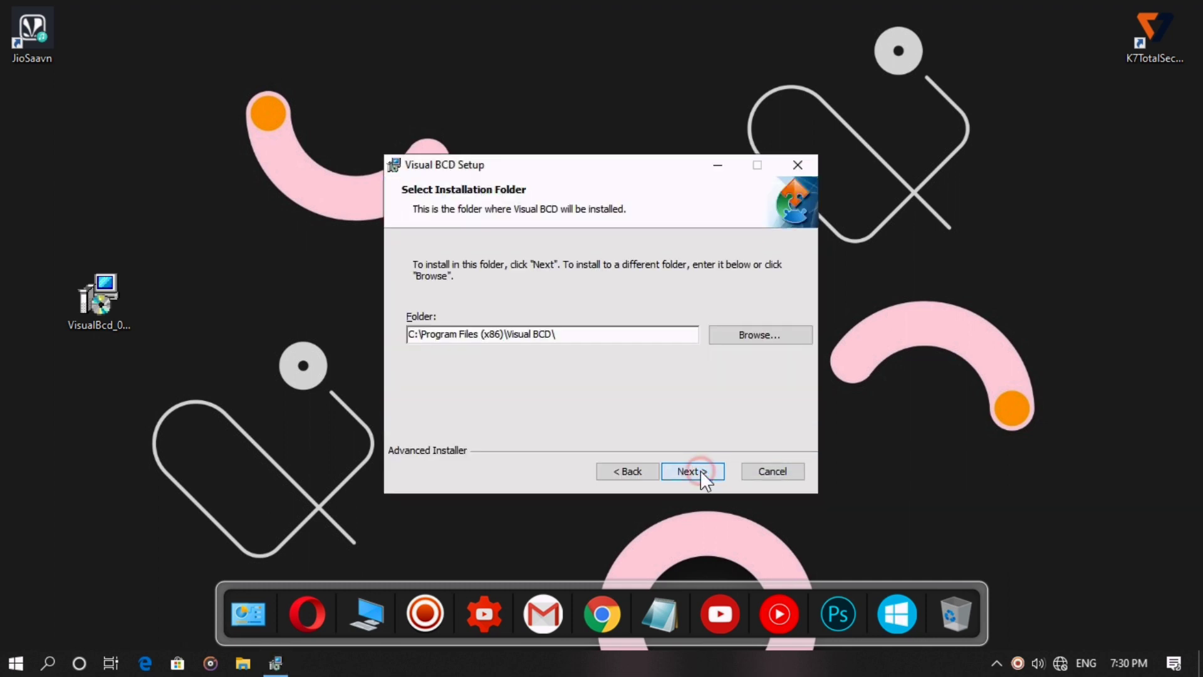
pyautogui.click(700, 470)
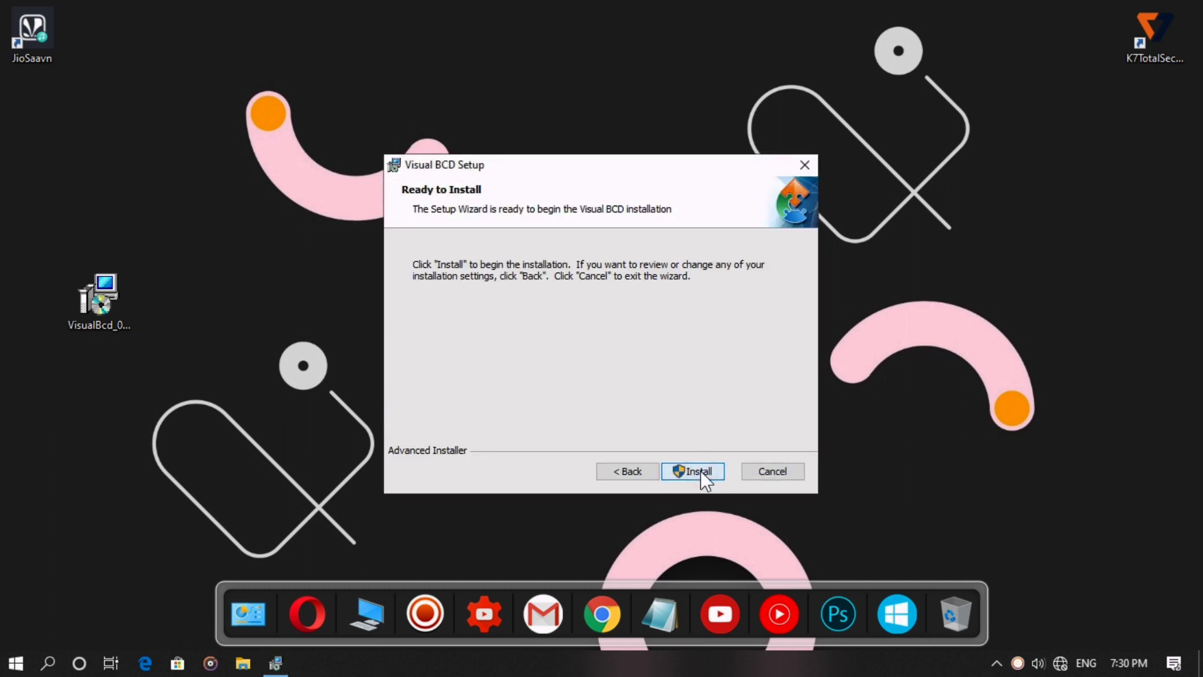
pyautogui.click(701, 471)
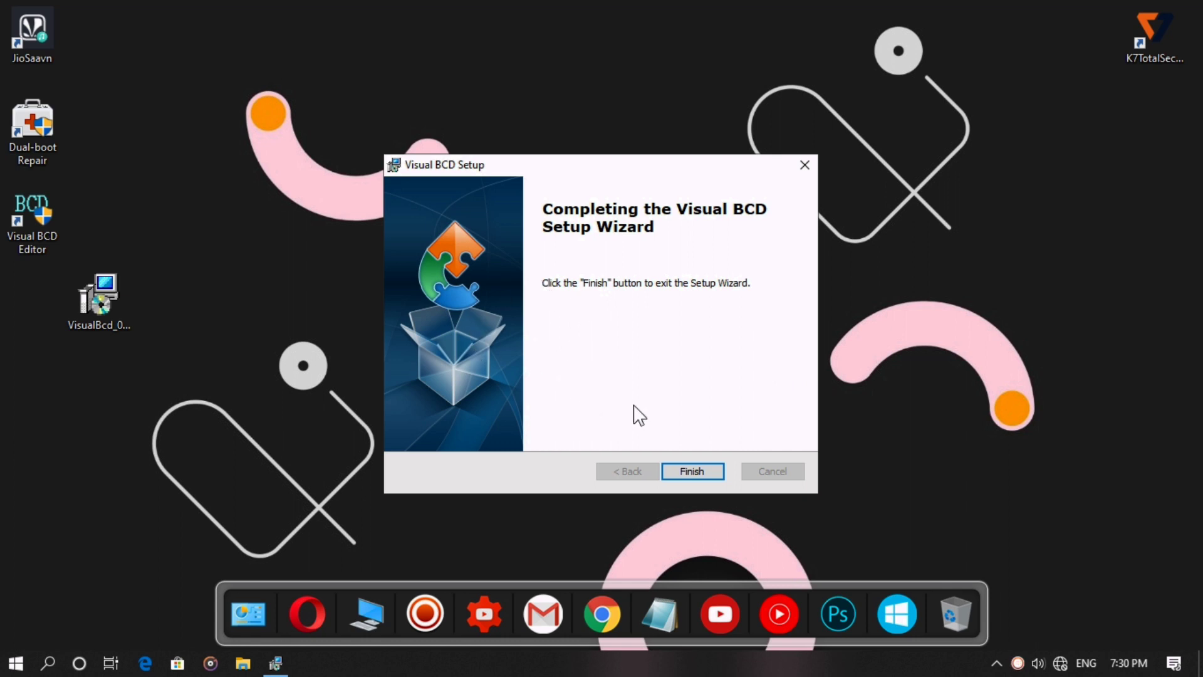
pyautogui.click(689, 471)
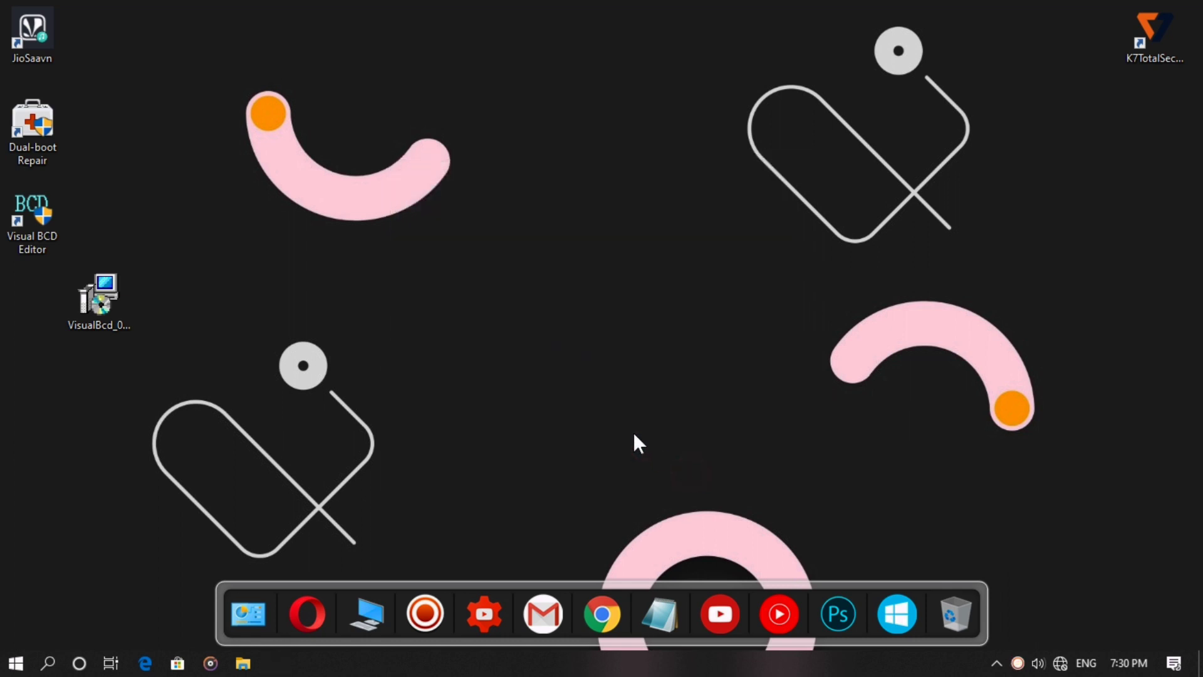
# Step: Rearrange the new desktop shortcuts, placing Dual-boot Repair directly above the VisualBcd installer and Visual BCD Editor apart near the desktop's centre
pyautogui.moveTo(4, 80); pyautogui.dragTo(611, 317)
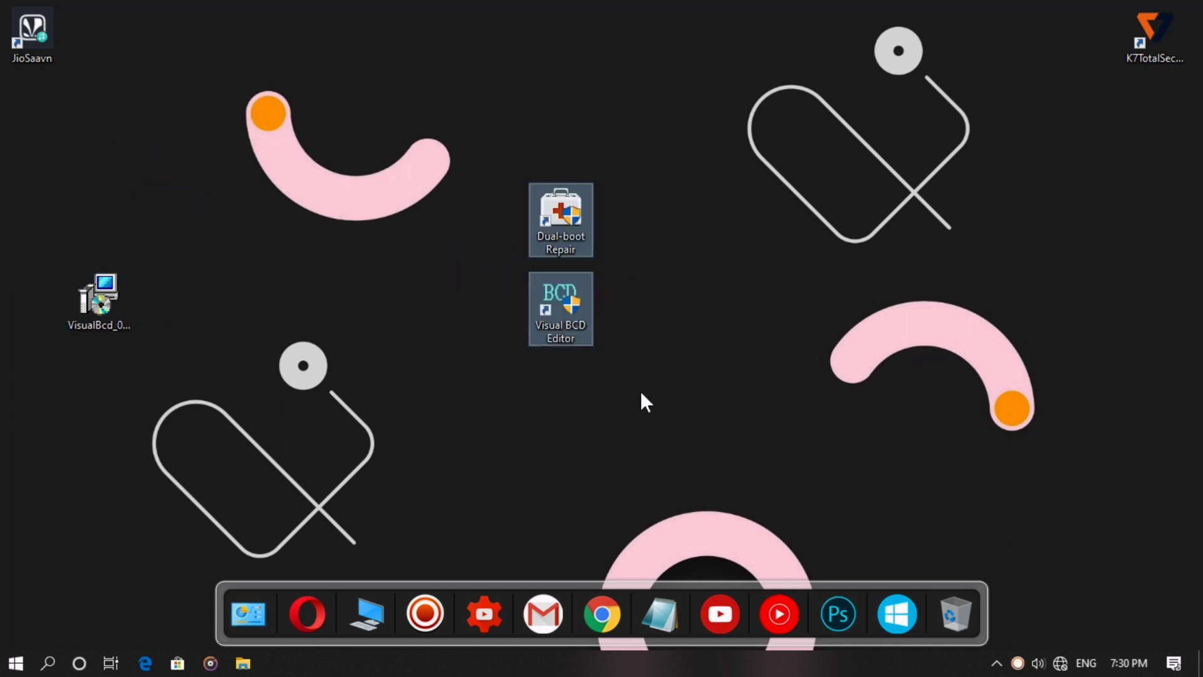
pyautogui.click(628, 279)
pyautogui.moveTo(566, 233); pyautogui.dragTo(103, 230)
pyautogui.moveTo(565, 312); pyautogui.dragTo(513, 389)
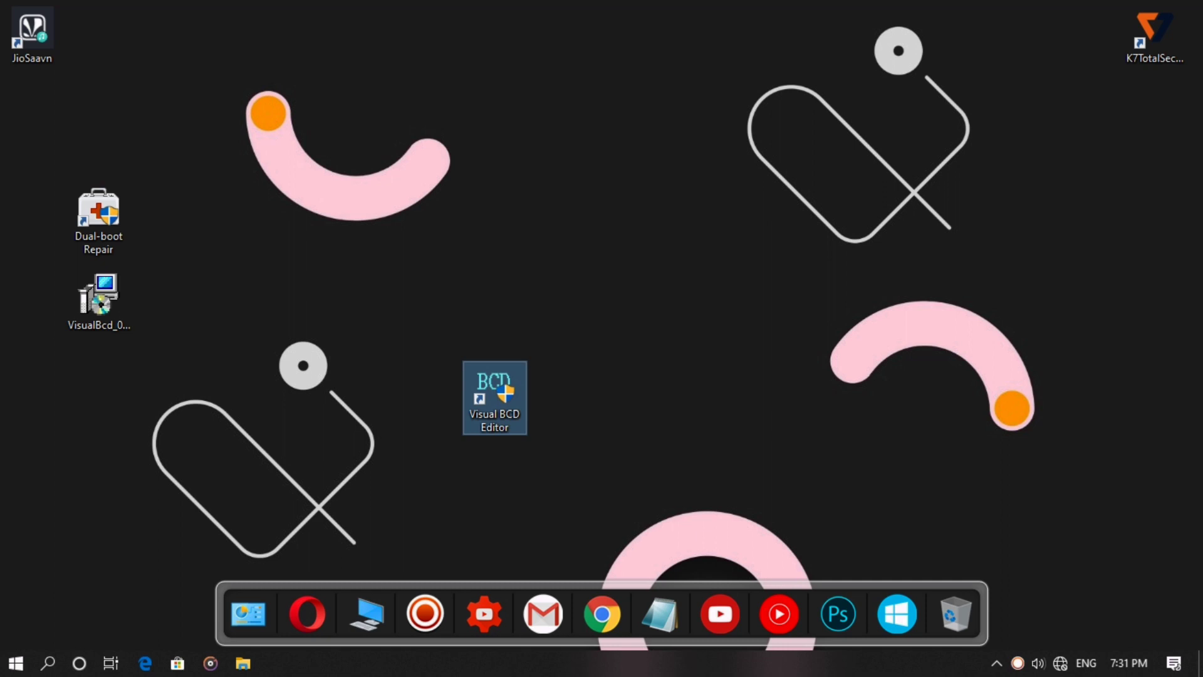
# Step: Open Visual BCD Editor and examine the BcdStore loaders, including the Windows 10 and Windows Recovery Environment entries
pyautogui.press('Return')
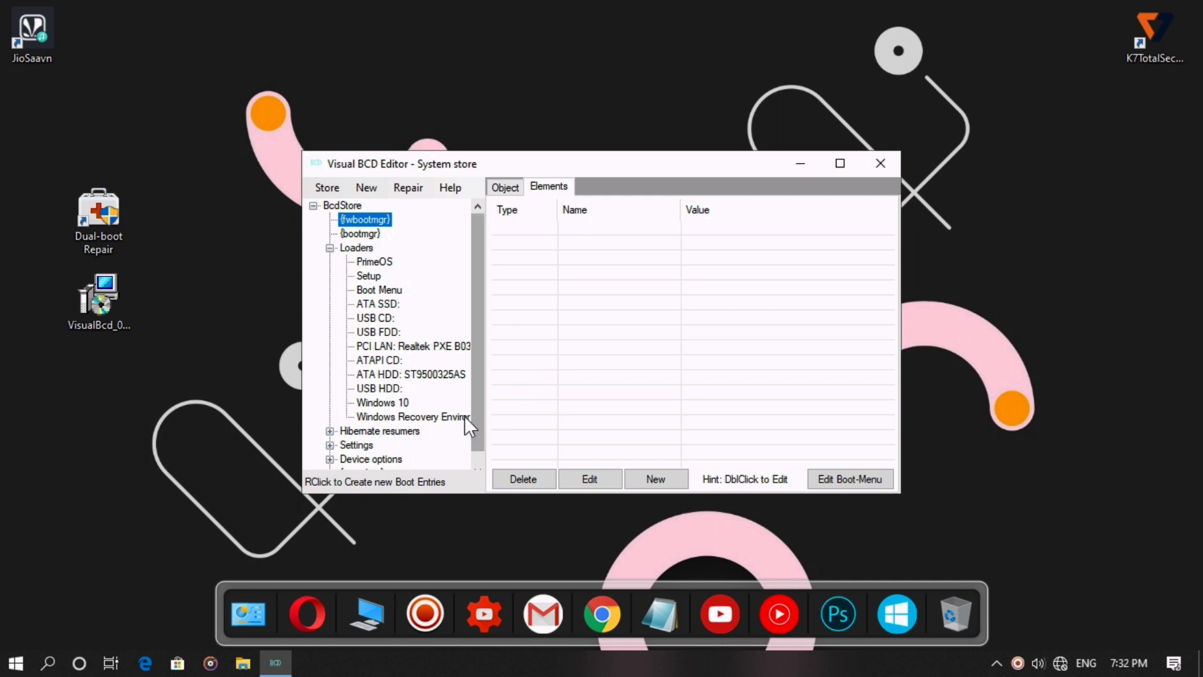
pyautogui.click(314, 206)
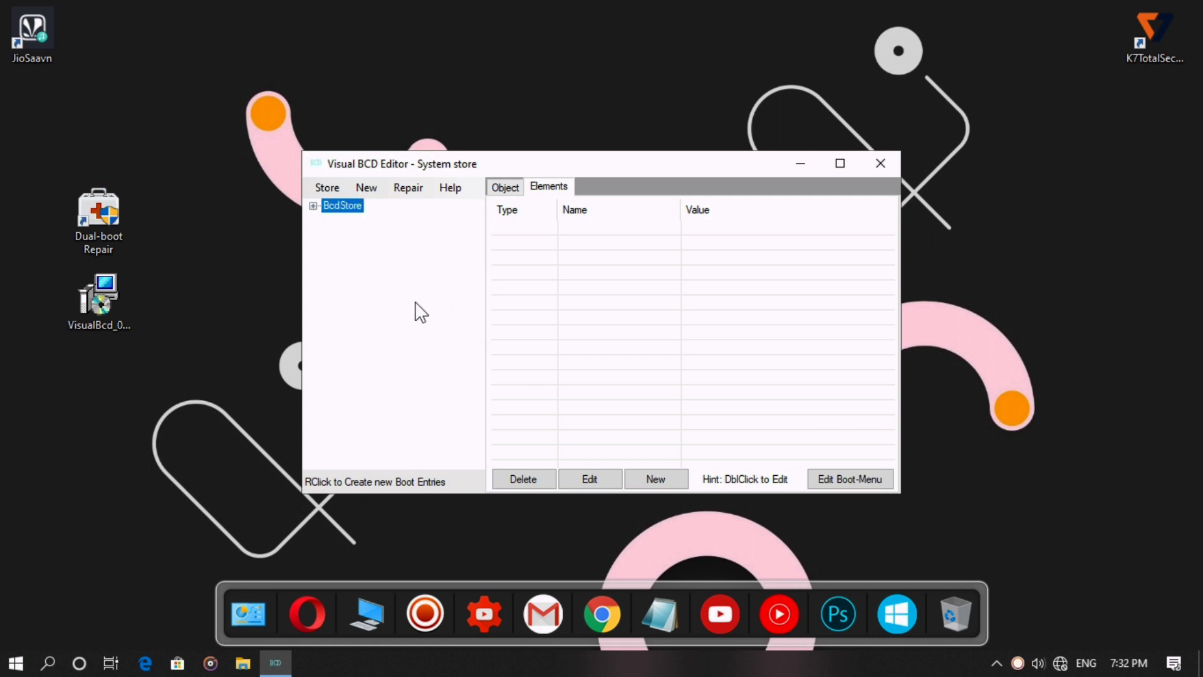
pyautogui.click(313, 207)
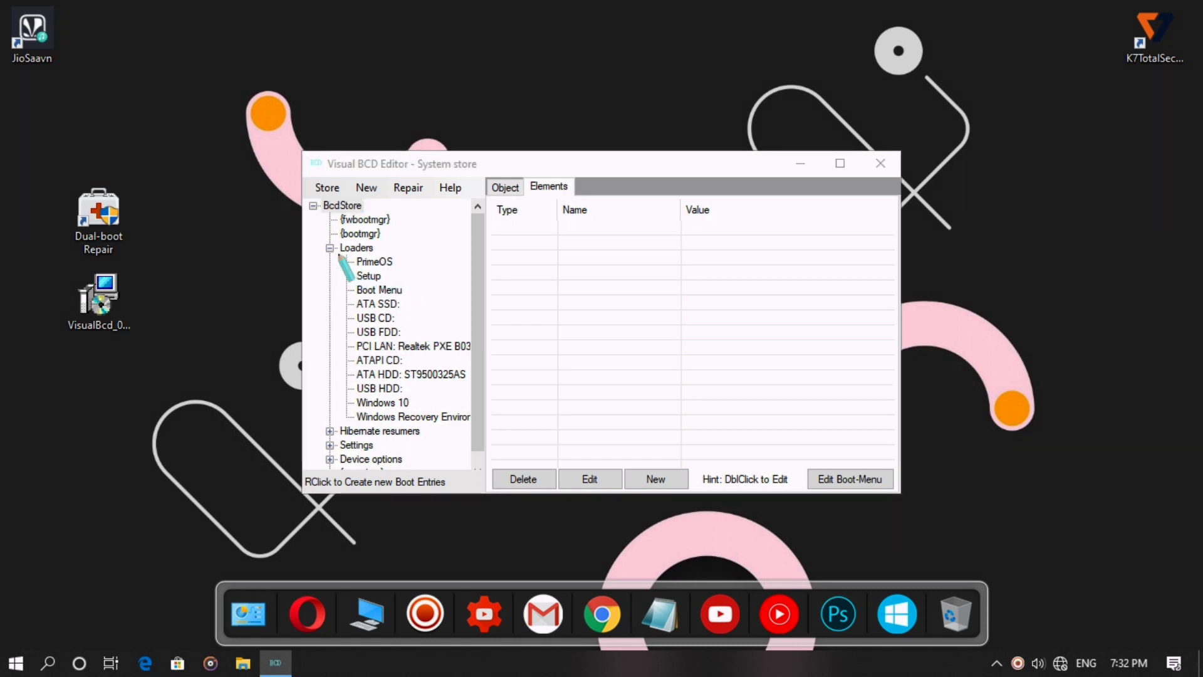
pyautogui.moveTo(341, 253); pyautogui.dragTo(418, 271)
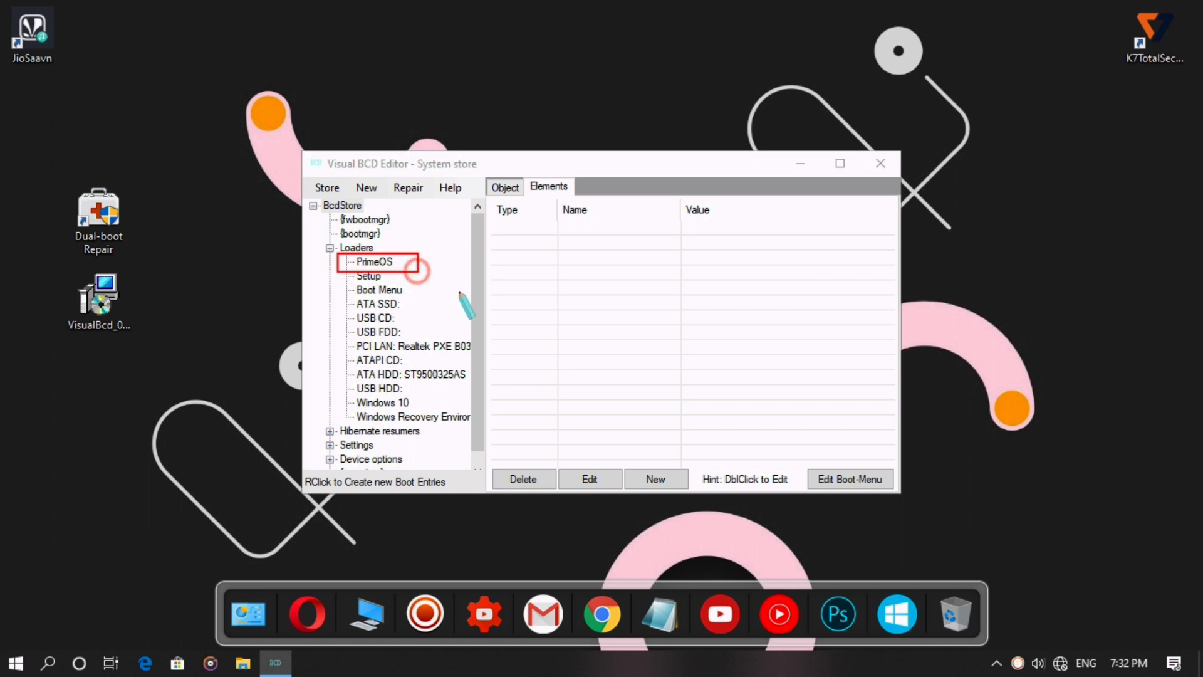
pyautogui.hotkey('ctrl', 'z')
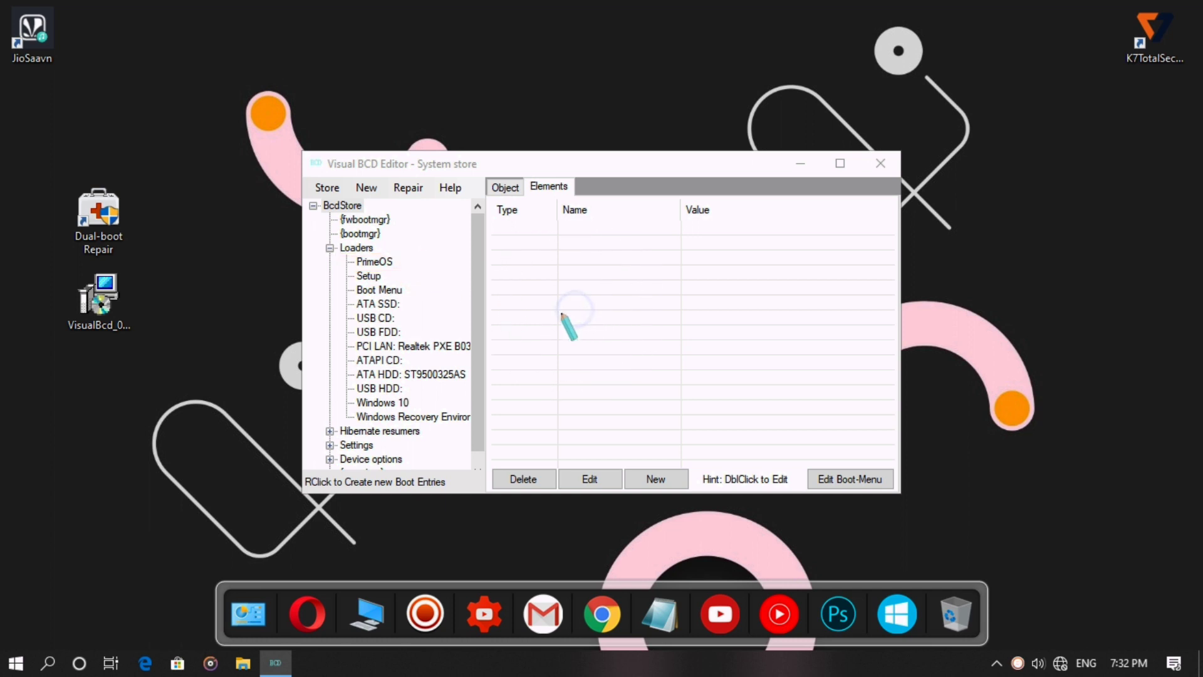
pyautogui.press('Escape')
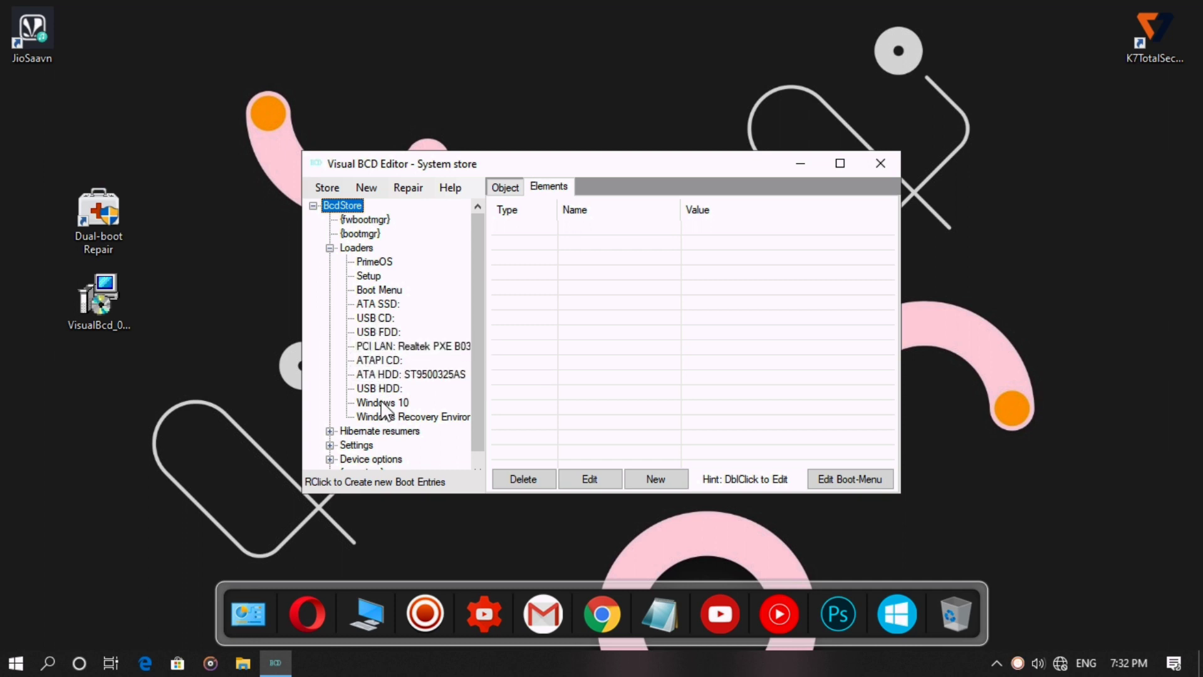
pyautogui.click(436, 405)
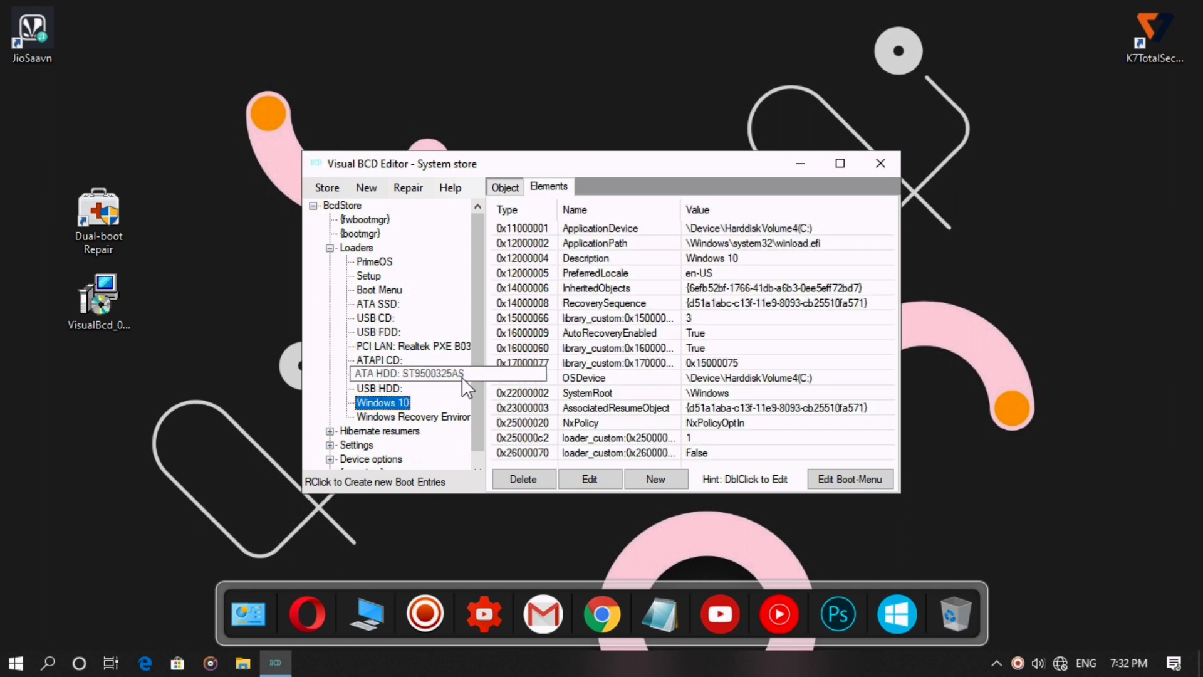
pyautogui.click(424, 417)
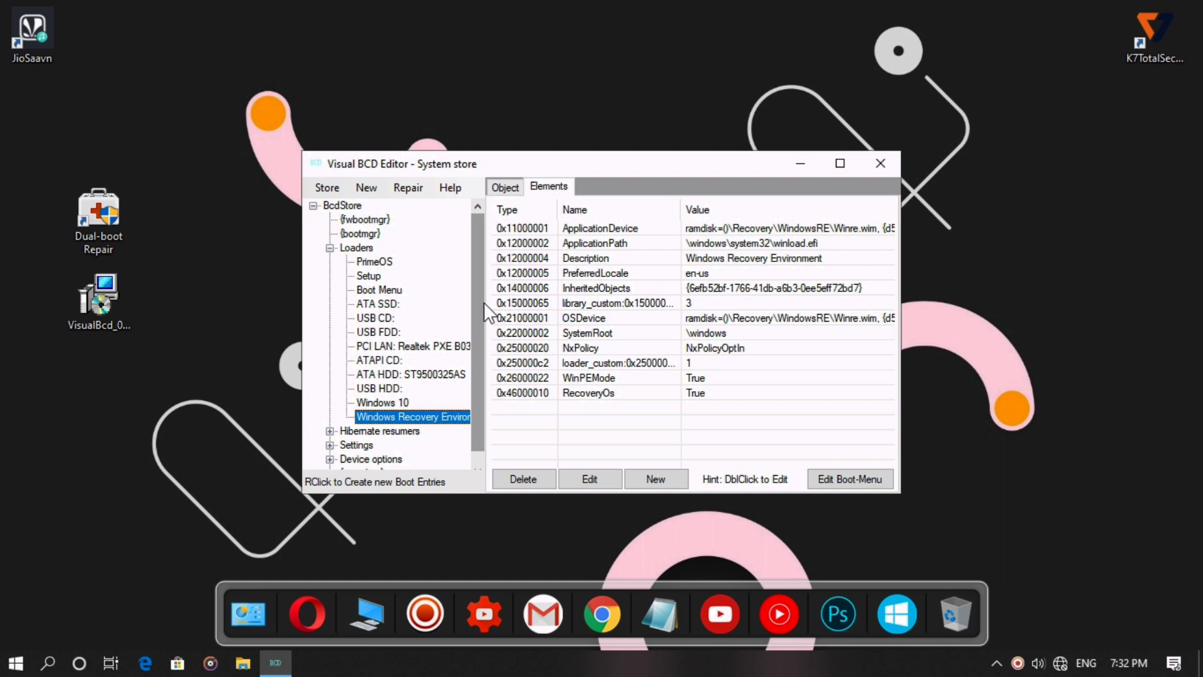
# Step: Delete the PrimeOS loader from the system boot store and close Visual BCD Editor
pyautogui.click(390, 262)
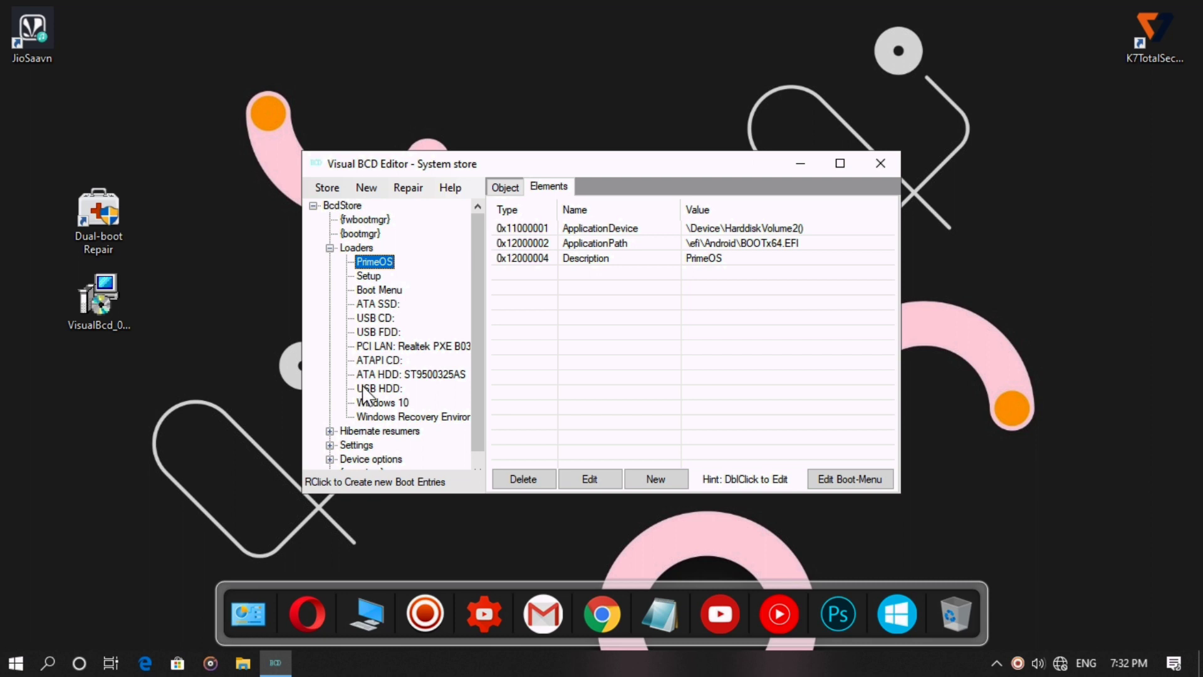
pyautogui.rightClick(376, 268)
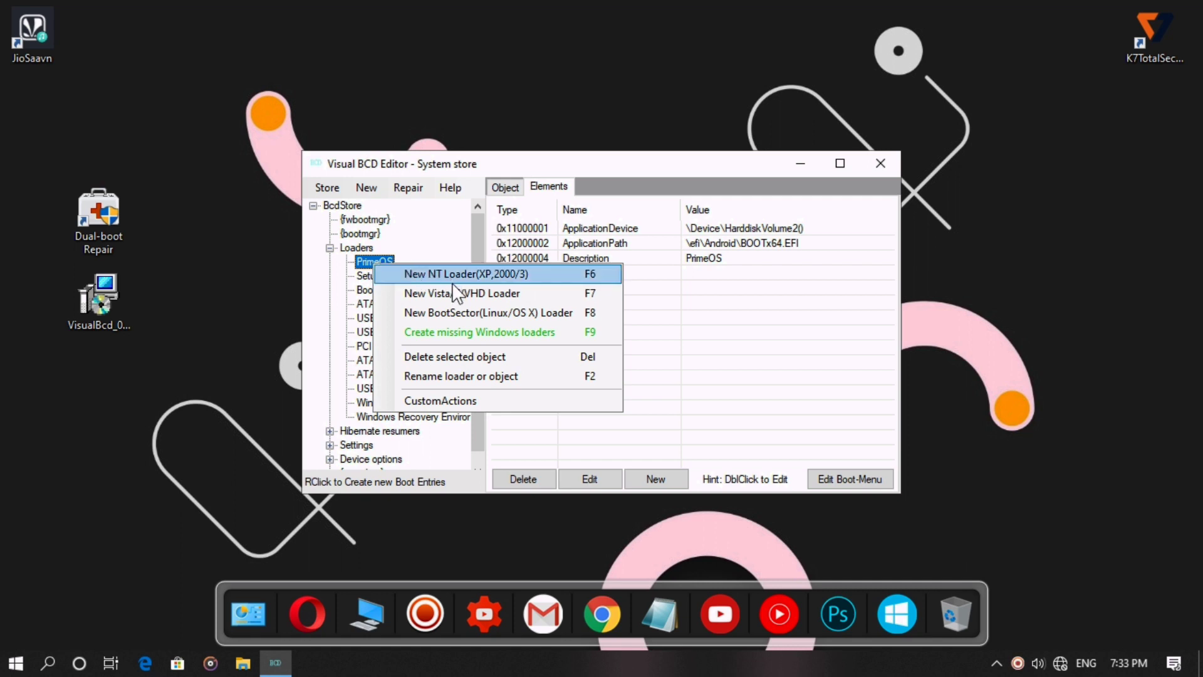
pyautogui.click(461, 358)
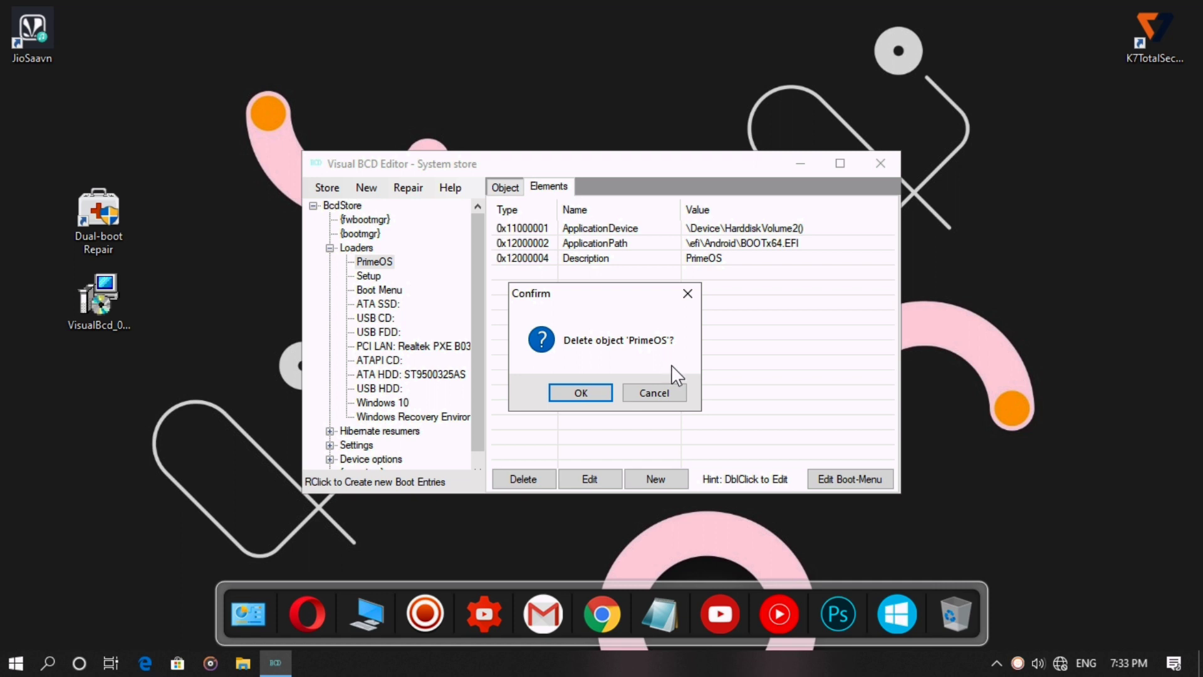
pyautogui.click(575, 397)
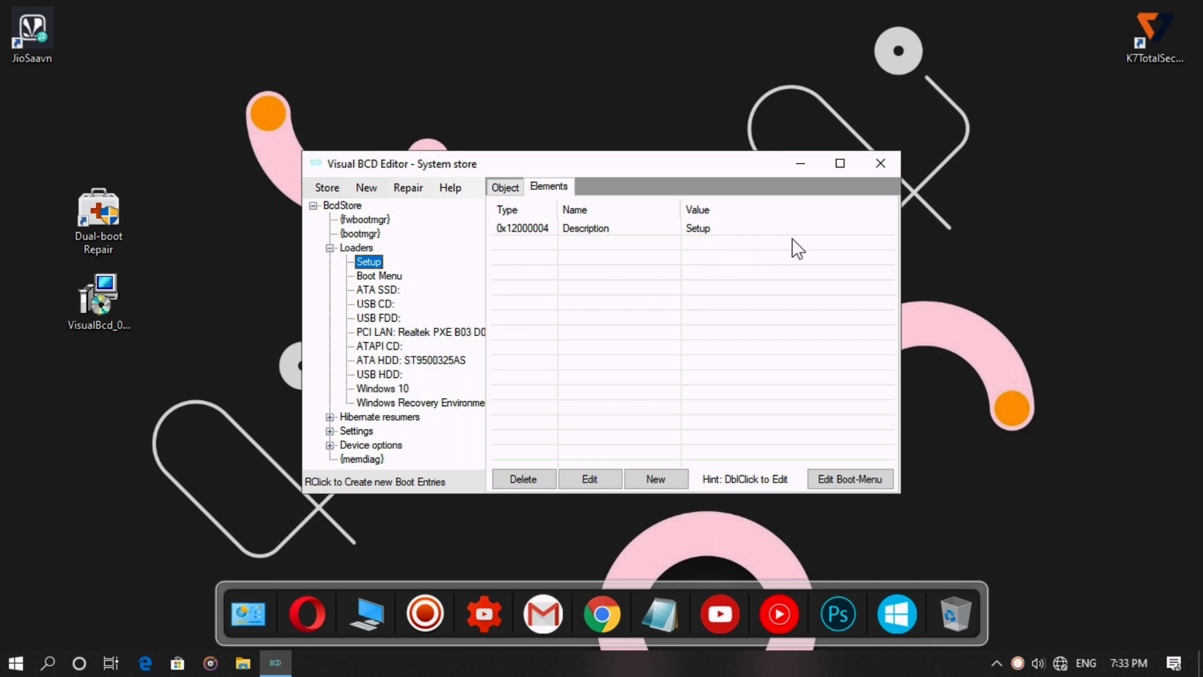
pyautogui.click(880, 163)
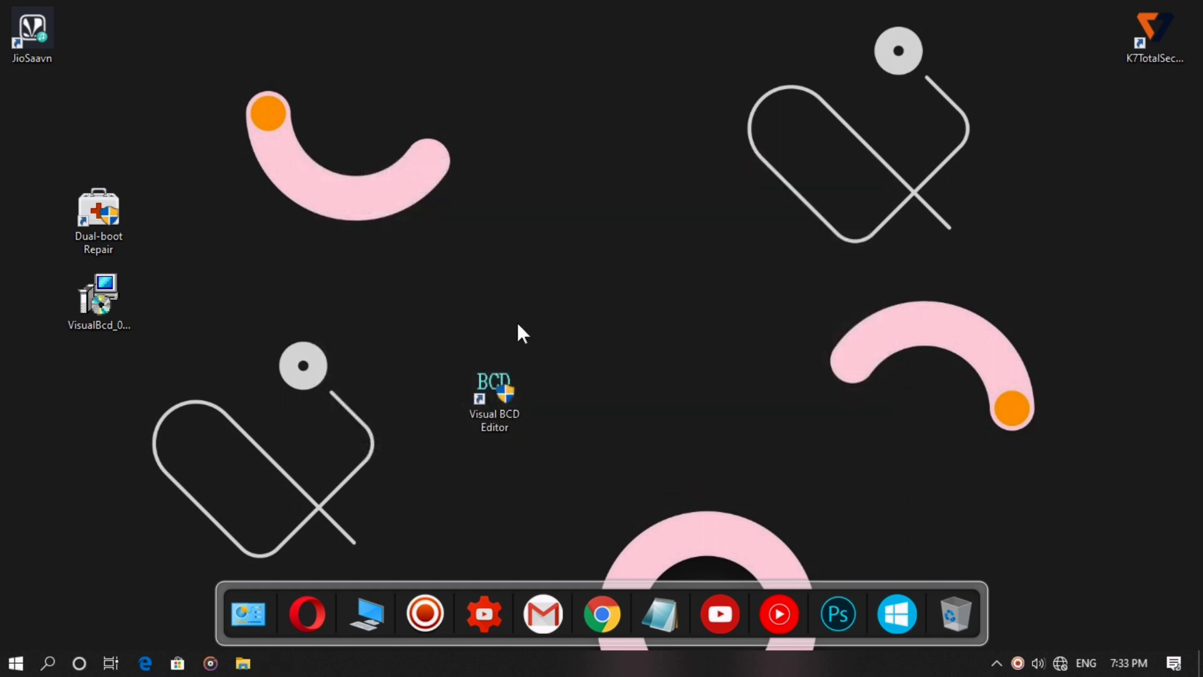
pyautogui.moveTo(110, 220); pyautogui.dragTo(601, 532)
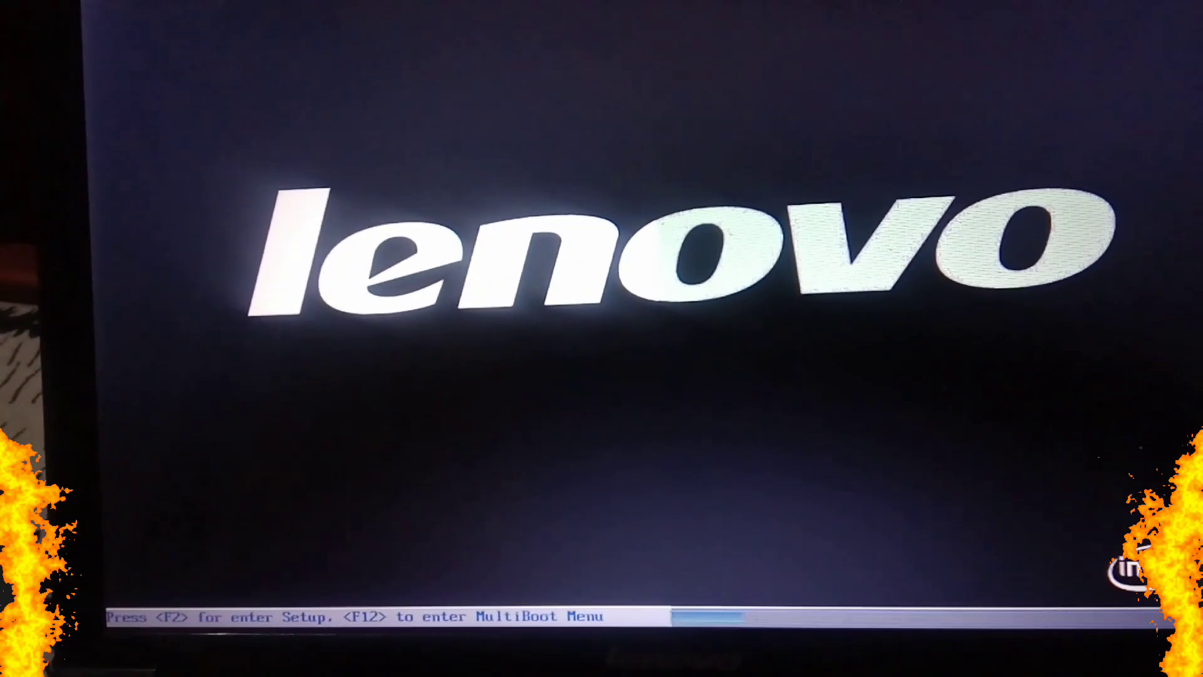